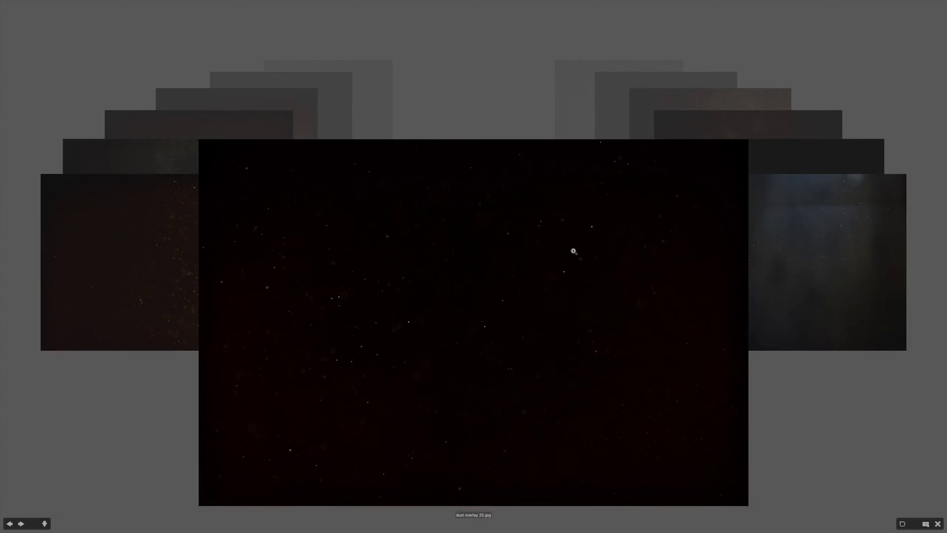
# Browse the dust overlay images full screen and open dust overlay 30.jpg in Photoshop
pyautogui.press('Right')
pyautogui.press('Right')
pyautogui.press('Right')
pyautogui.press('Right')
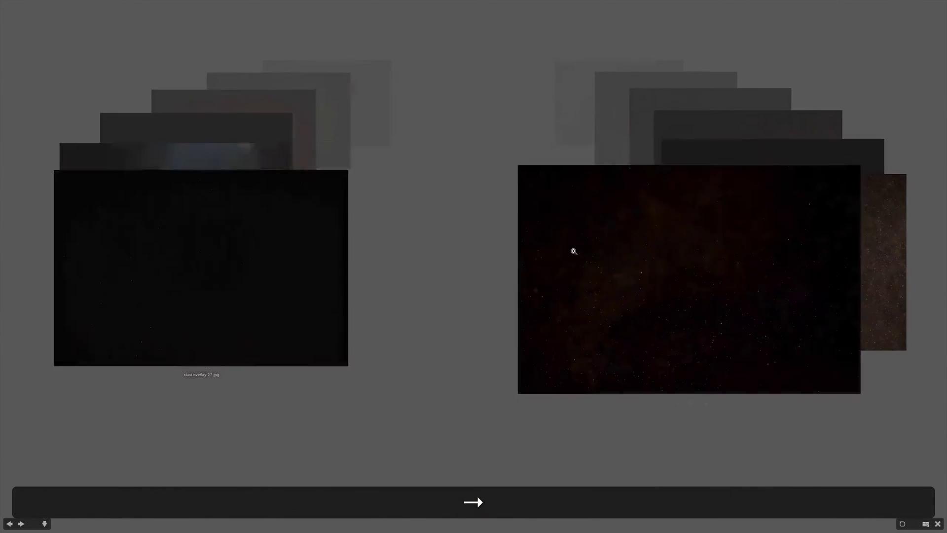
pyautogui.press('Right')
pyautogui.press('Right')
pyautogui.press('Left')
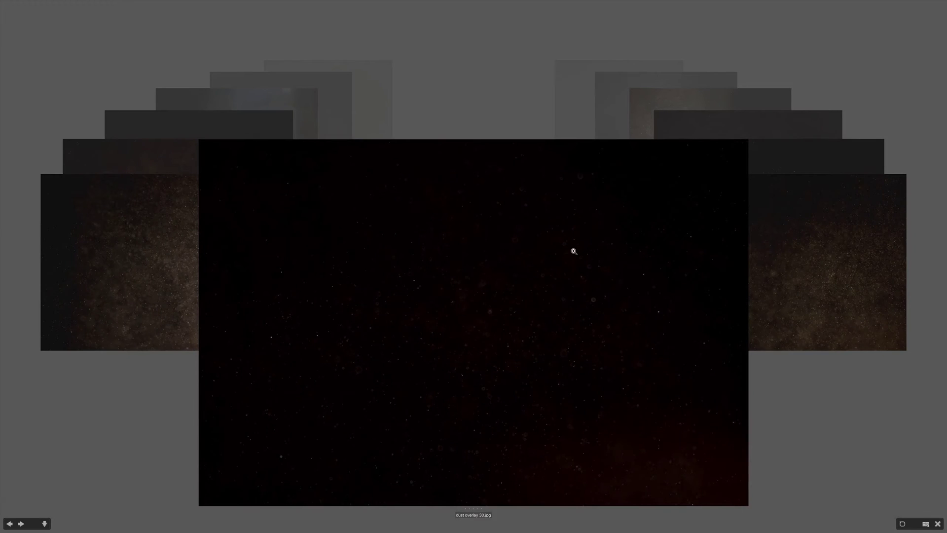
pyautogui.hotkey('ctrl', 'Right')
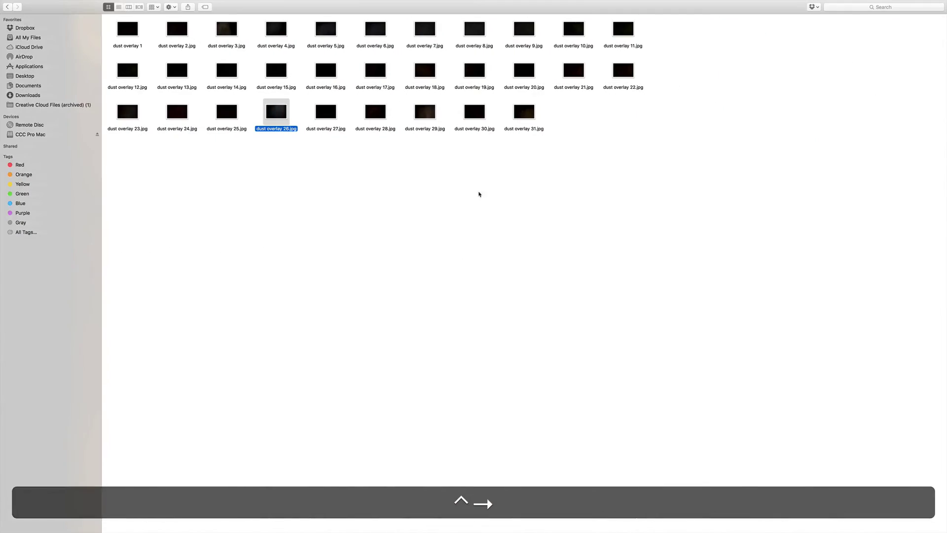
pyautogui.moveTo(475, 112); pyautogui.dragTo(518, 505)
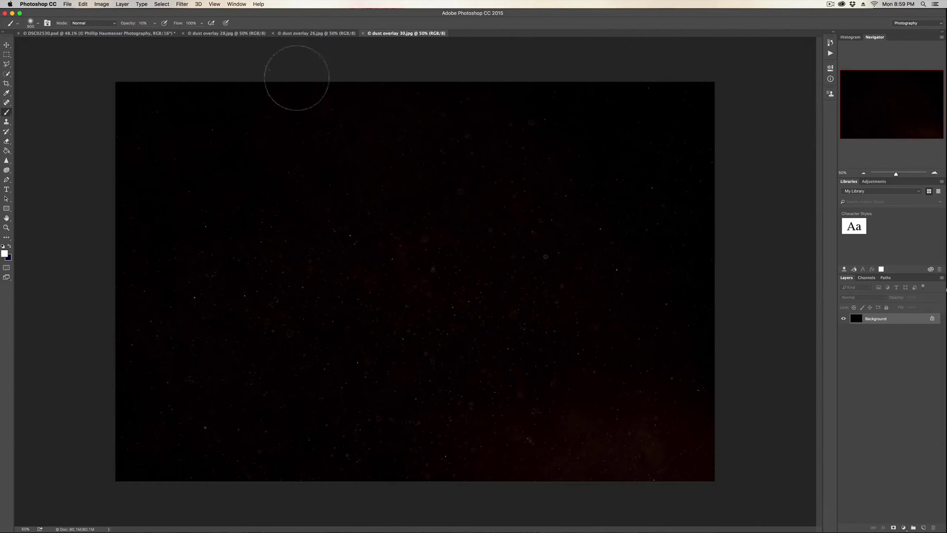
# Close the other dust overlay documents and copy all of dust overlay 30.jpg into DSC02530.psd, accepting the color profile conversion
pyautogui.click(183, 33)
pyautogui.press('super+a')
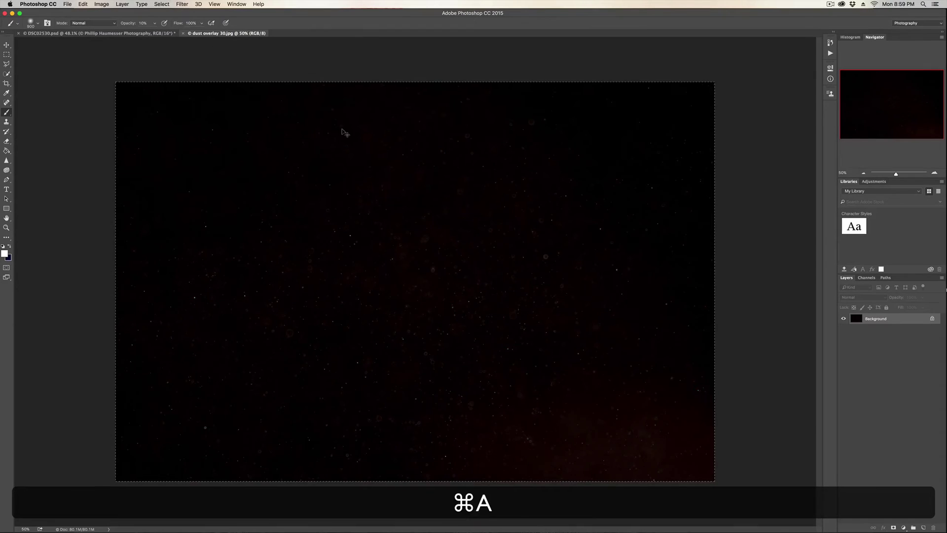
pyautogui.press('super+c')
pyautogui.click(106, 33)
pyautogui.press('super+v')
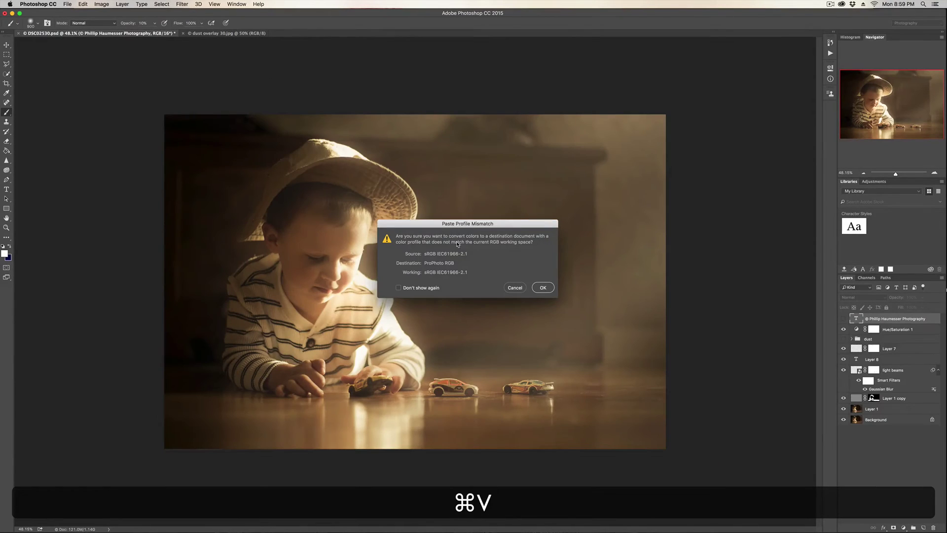
pyautogui.click(542, 287)
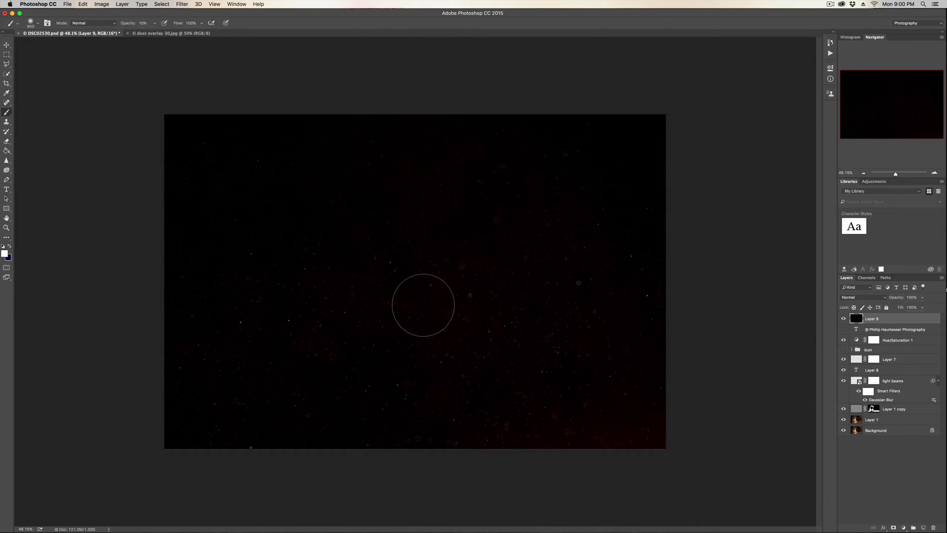
# Scale the pasted dust overlay proportionally to about 86.9% so it fits the photo's canvas
pyautogui.press('super')
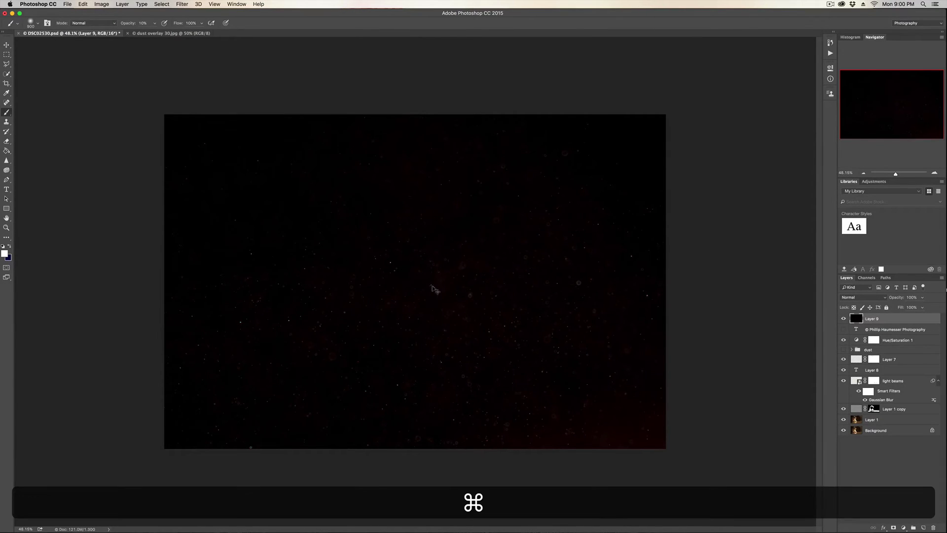
pyautogui.press('super+t')
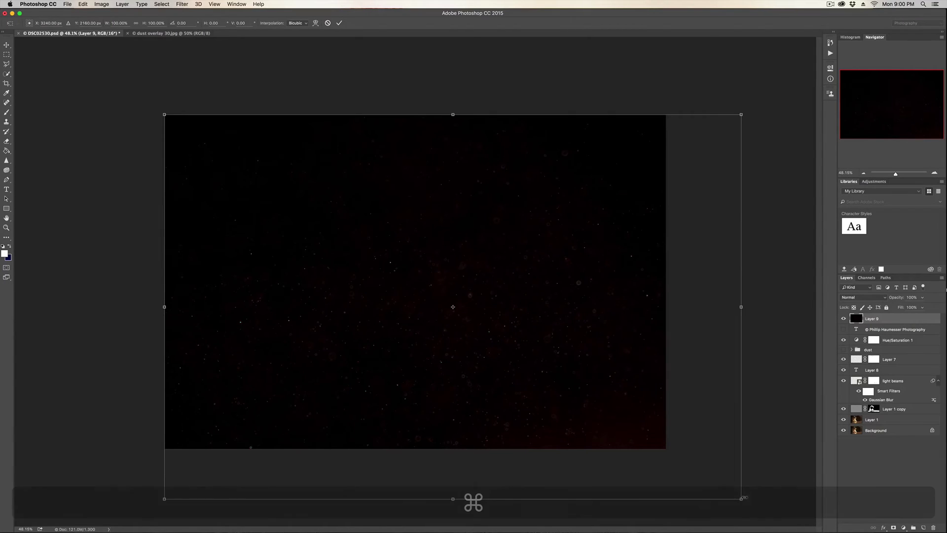
pyautogui.moveTo(741, 499); pyautogui.dragTo(665, 448)
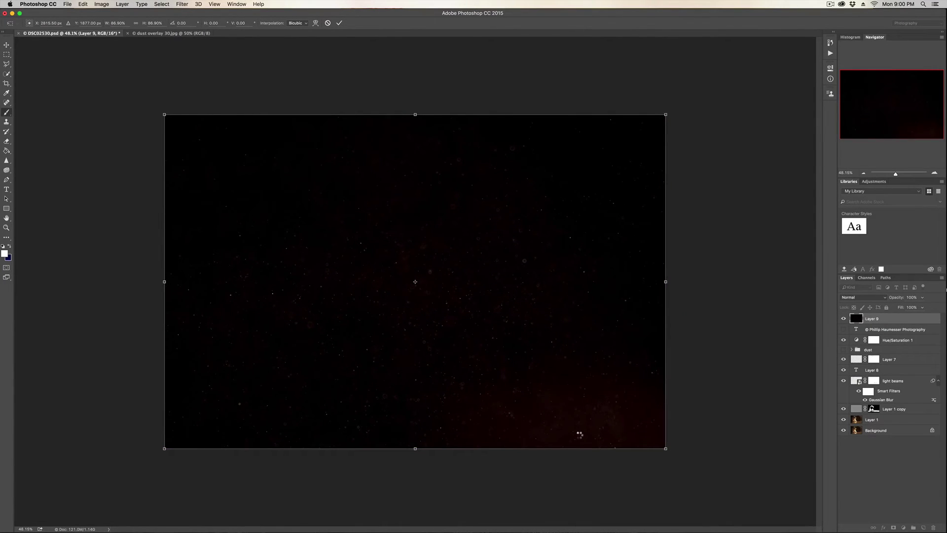
pyautogui.press('Return')
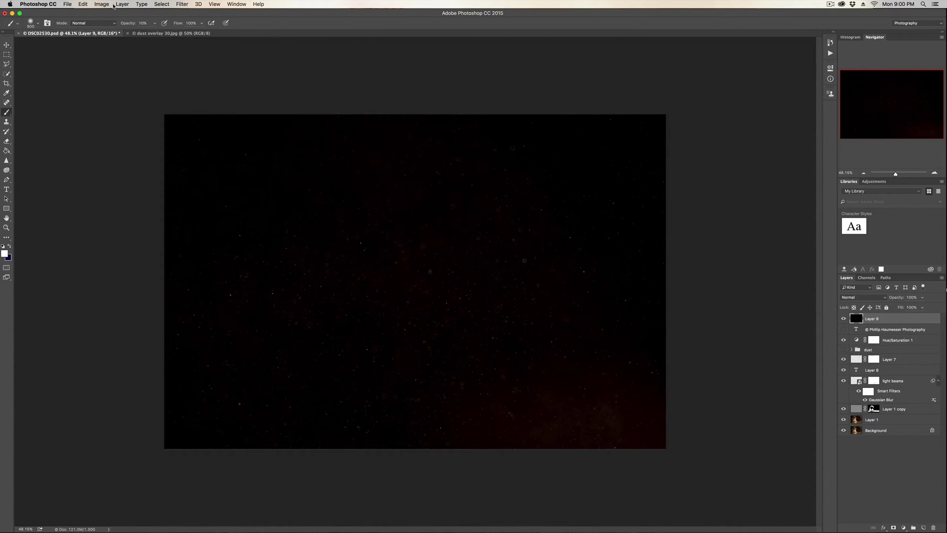
# Flip the dust overlay layer vertically and set its blend mode to Screen
pyautogui.click(83, 4)
pyautogui.moveTo(116, 162)
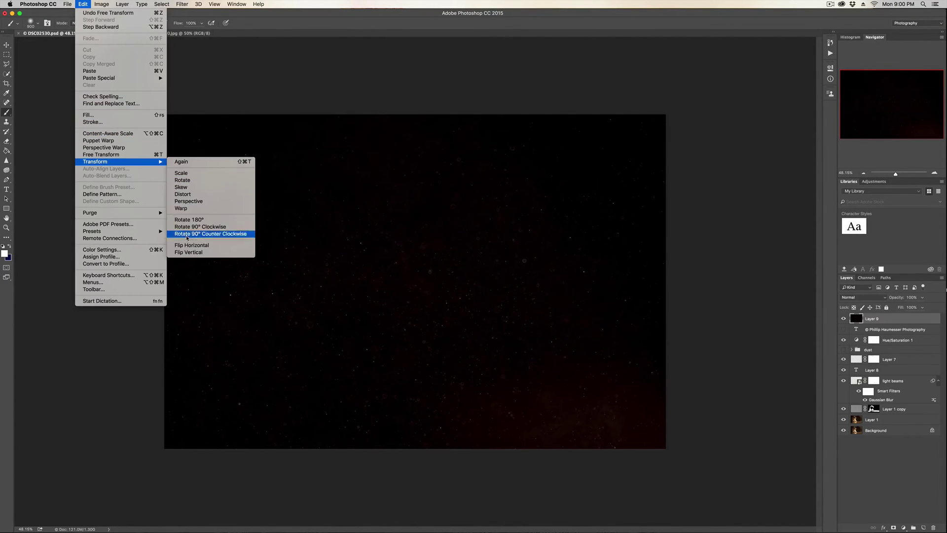
pyautogui.click(189, 252)
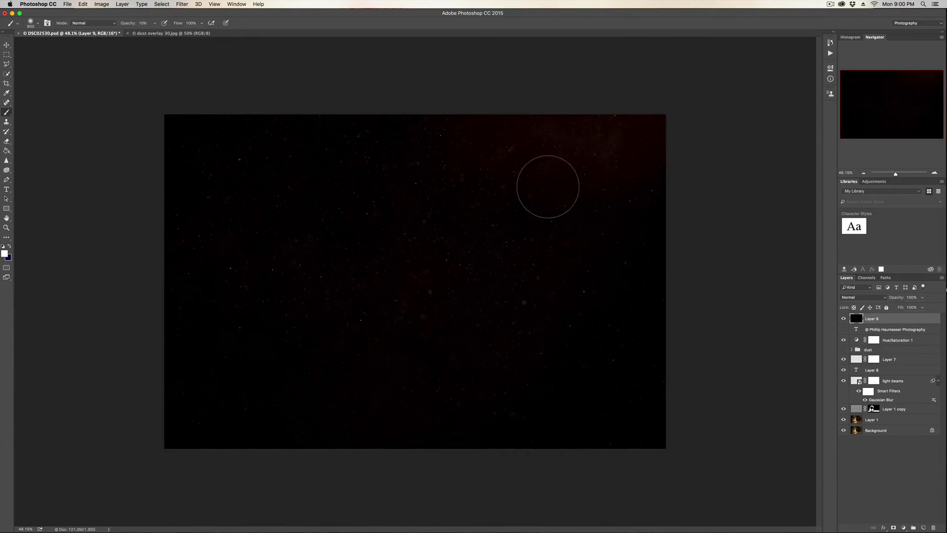
pyautogui.click(860, 297)
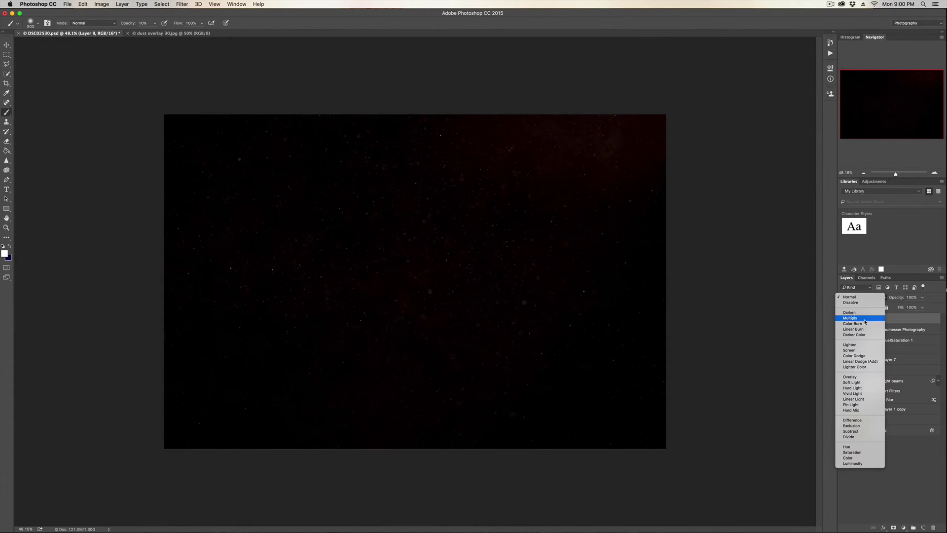
pyautogui.click(853, 349)
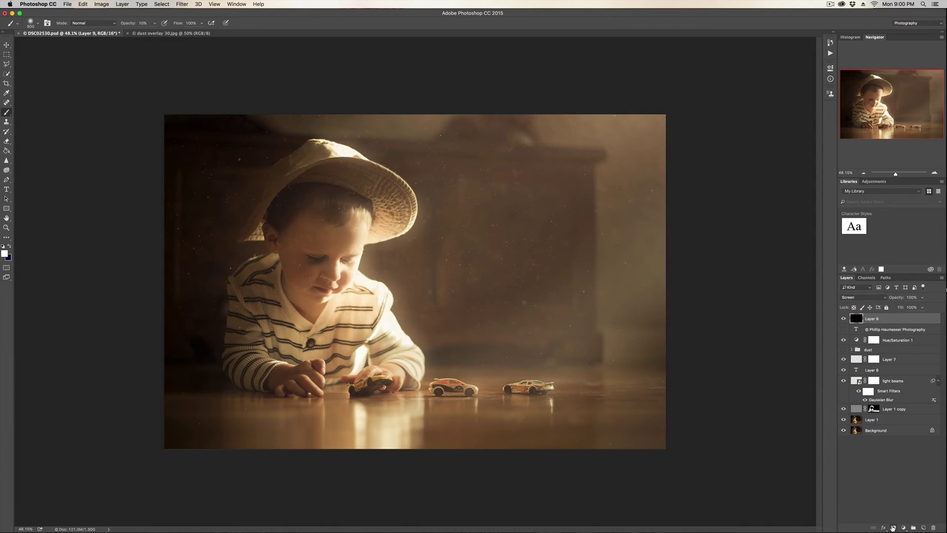
# Add a layer mask to the dust overlay layer and invert it to black
pyautogui.click(894, 526)
pyautogui.press('super+i')
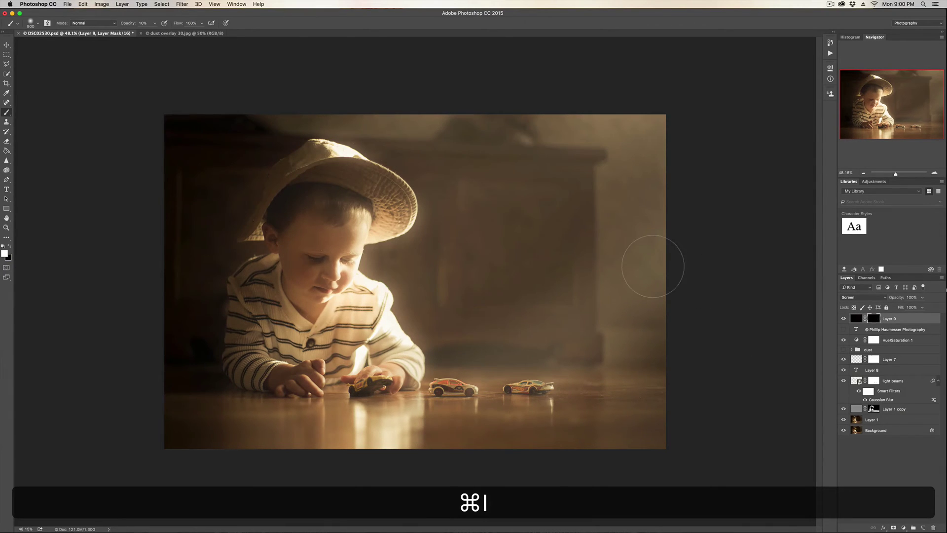
# Paint the dust into the background on the mask with a white brush at 30% opacity, refining at 10%
pyautogui.press('b')
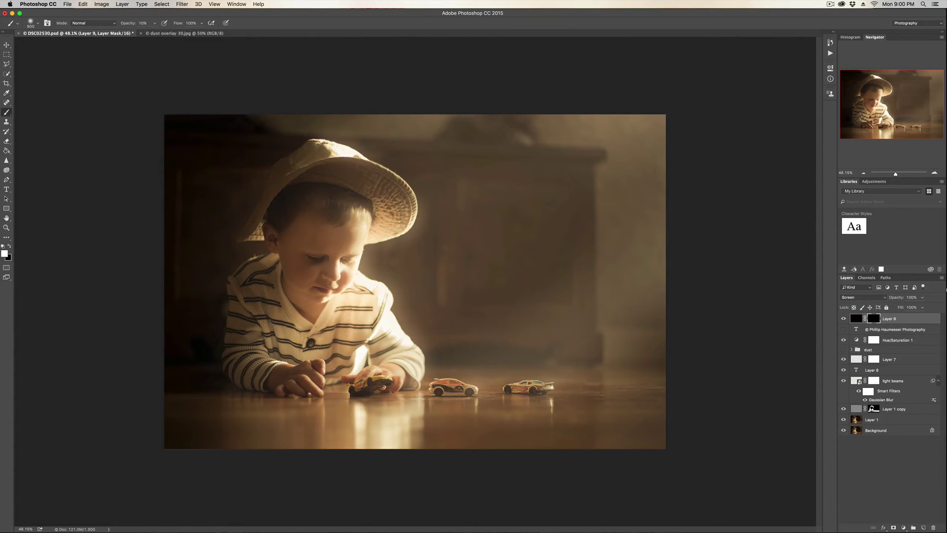
pyautogui.press('0')
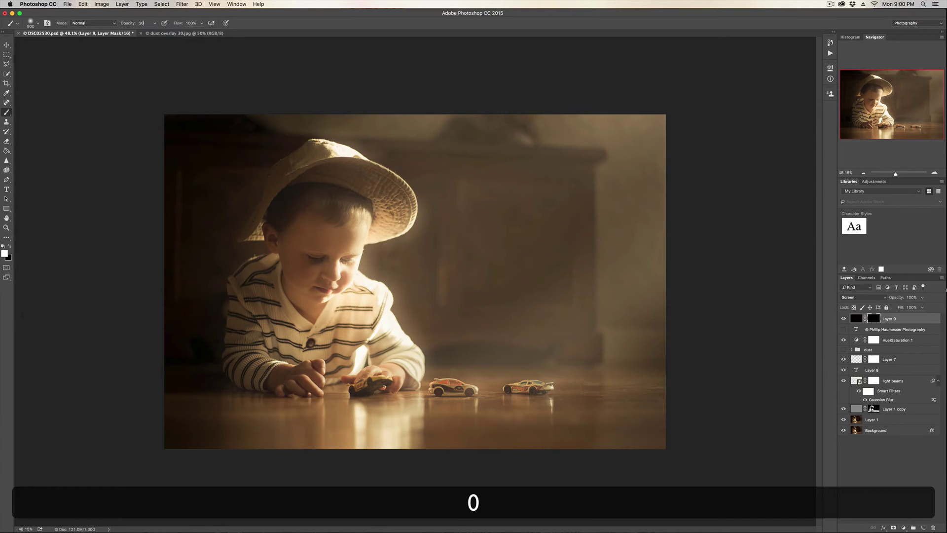
pyautogui.press('Return')
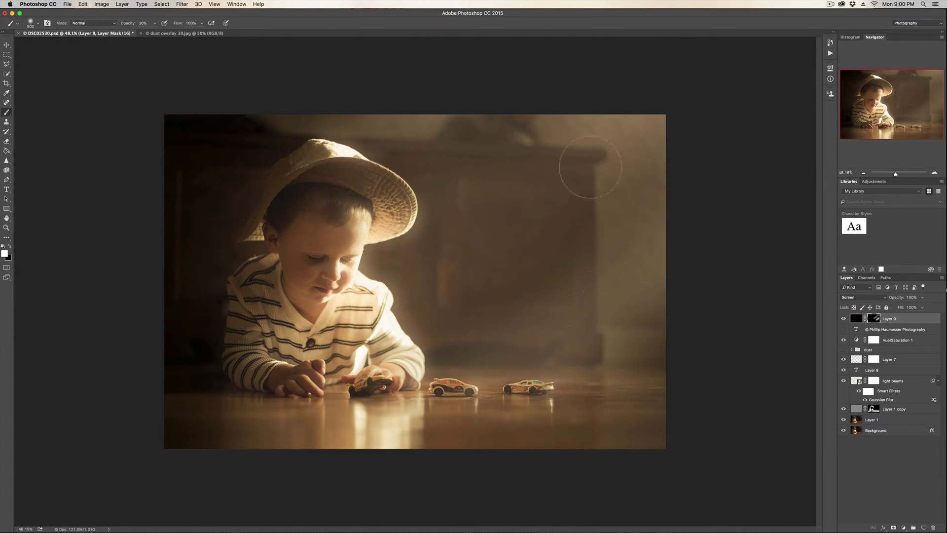
pyautogui.moveTo(455, 257)
pyautogui.mouseDown()
pyautogui.moveTo(434, 281)
pyautogui.moveTo(468, 262)
pyautogui.moveTo(453, 257)
pyautogui.mouseUp()
pyautogui.write('10')
pyautogui.press('Return')
# Apply a Motion Blur at a 35° angle to the dust overlay layer's image
pyautogui.click(182, 4)
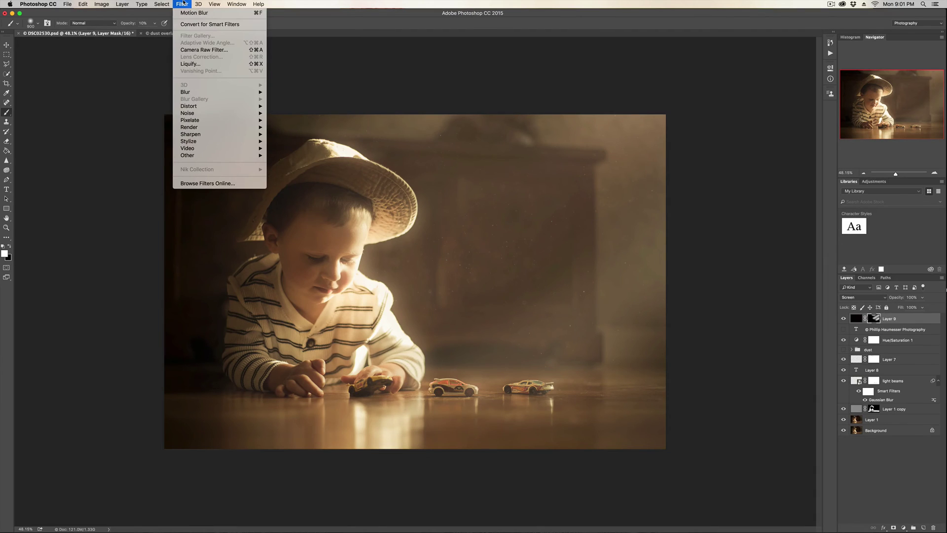
pyautogui.moveTo(221, 94)
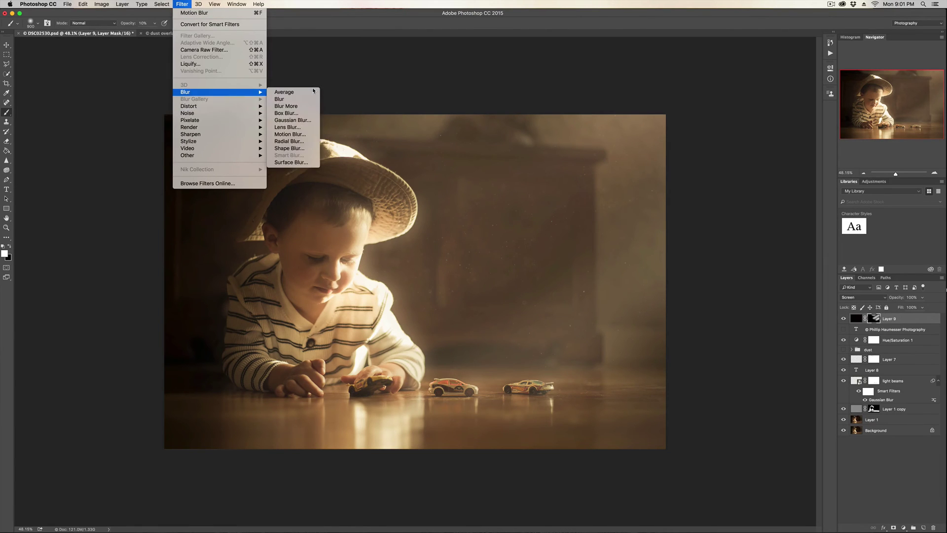
pyautogui.click(297, 134)
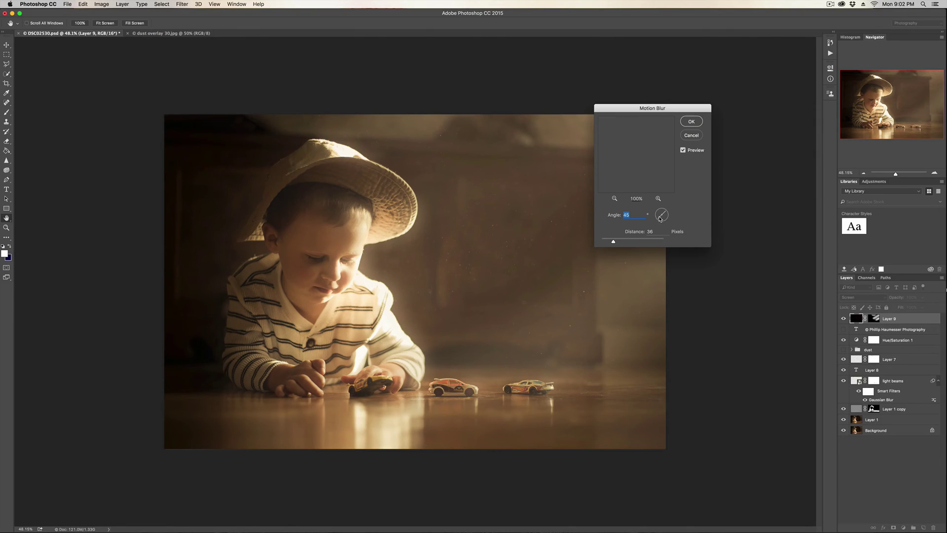
pyautogui.hotkey('shift', 'Down')
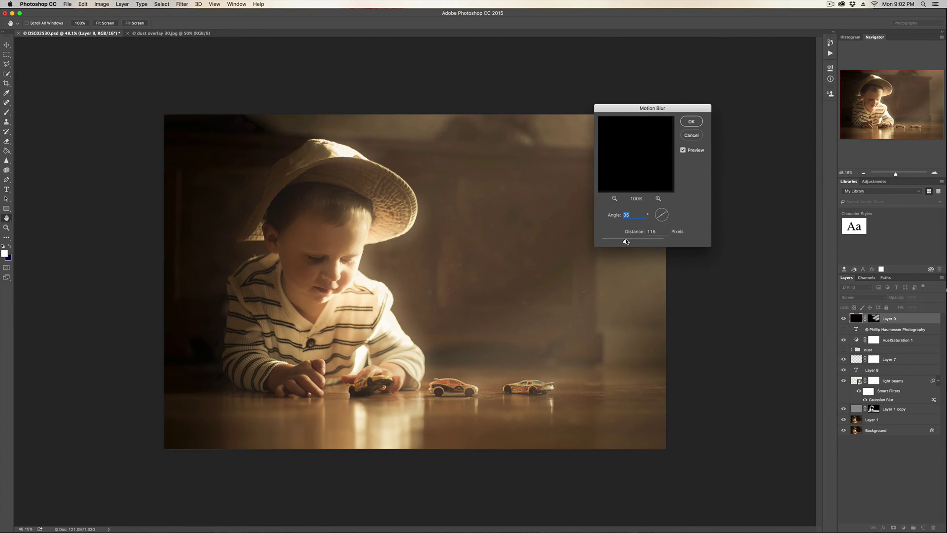
pyautogui.moveTo(625, 241); pyautogui.dragTo(621, 241)
pyautogui.click(685, 123)
# Undo the Motion Blur on the dust overlay layer
pyautogui.press('b')
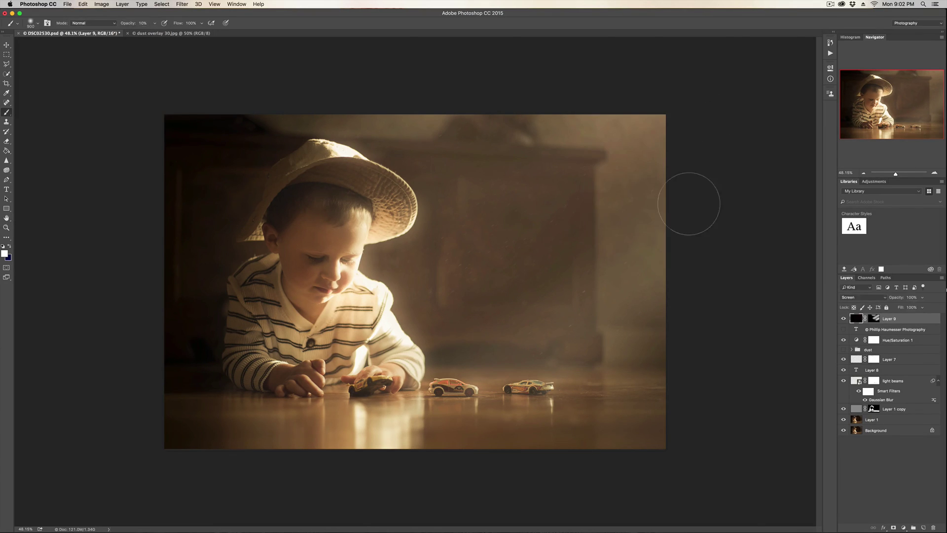
pyautogui.press('super')
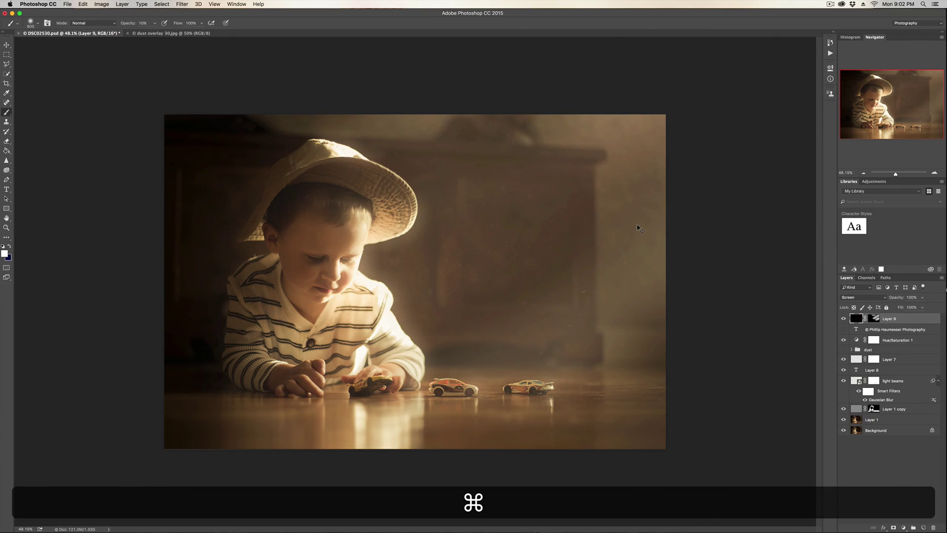
pyautogui.press('super+z')
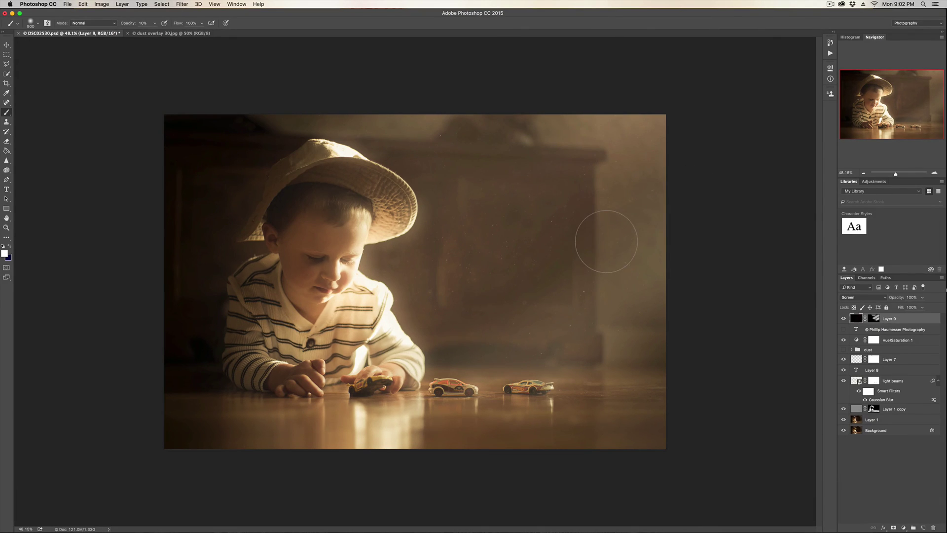